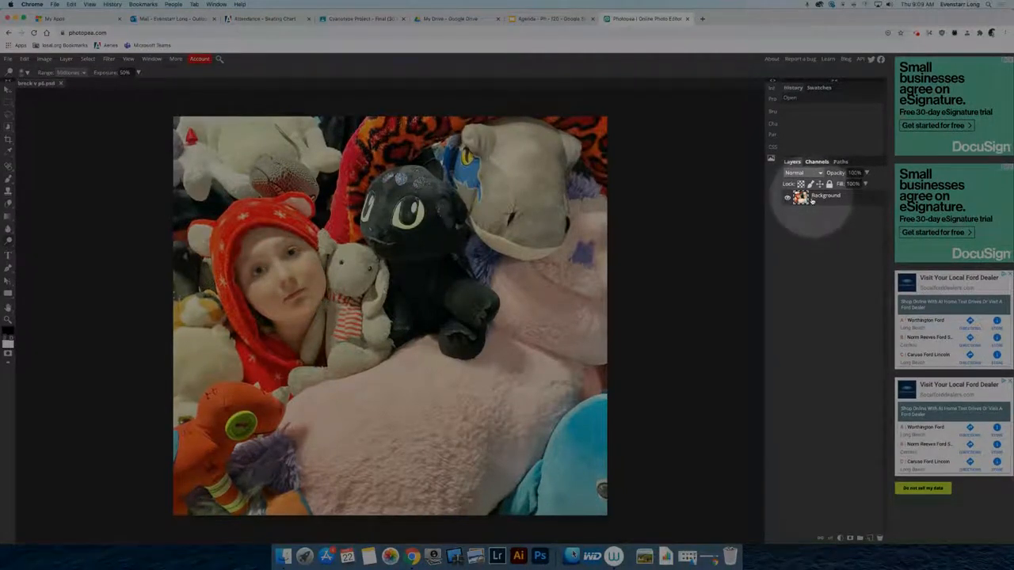
- Duplicate the Background layer into Background copy, then toggle both layers' visibility to compare, leaving both visible
left_click_drag(811, 201, 870, 539)
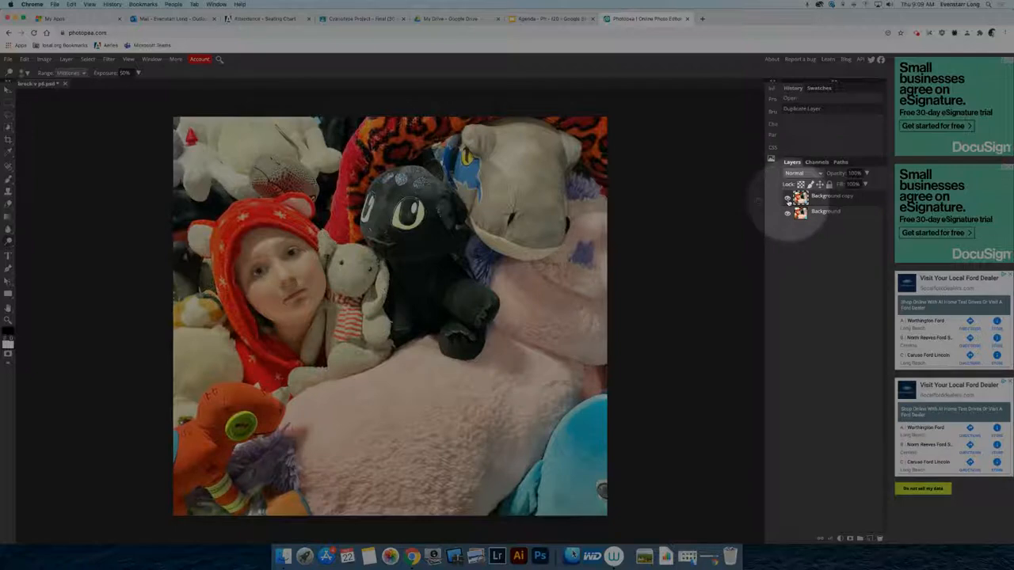
left_click(787, 198)
left_click(787, 212)
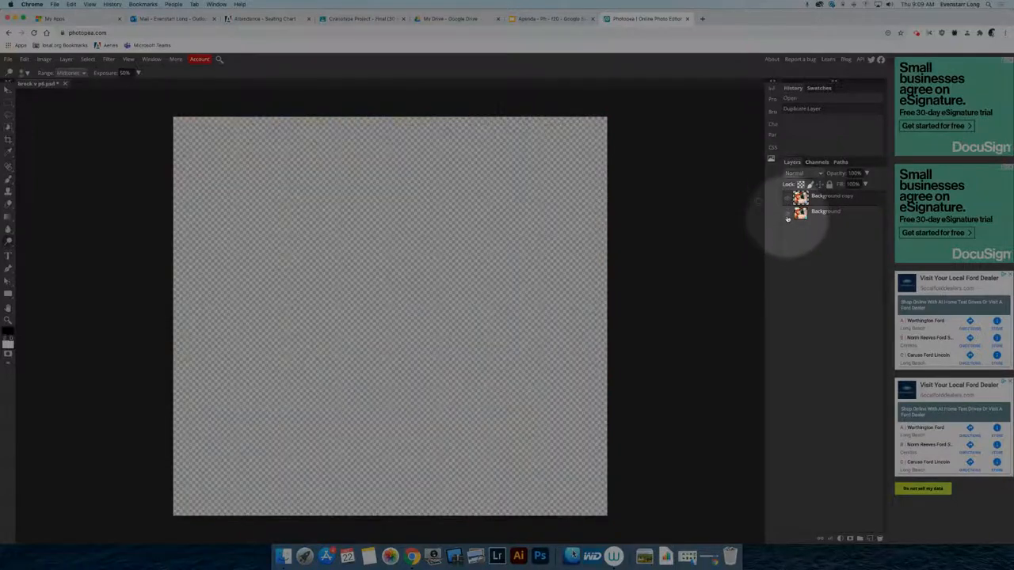
left_click(787, 212)
left_click(787, 215)
left_click(787, 215)
left_click(787, 198)
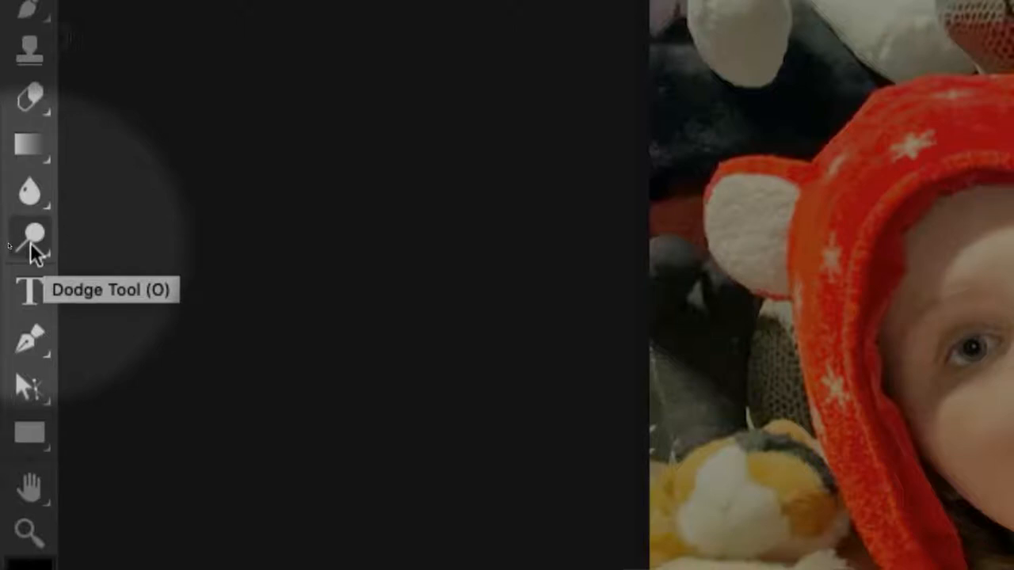
- Switch from the Dodge Tool to the Burn Tool in the toning tools flyout
left_click_drag(30, 243, 124, 242)
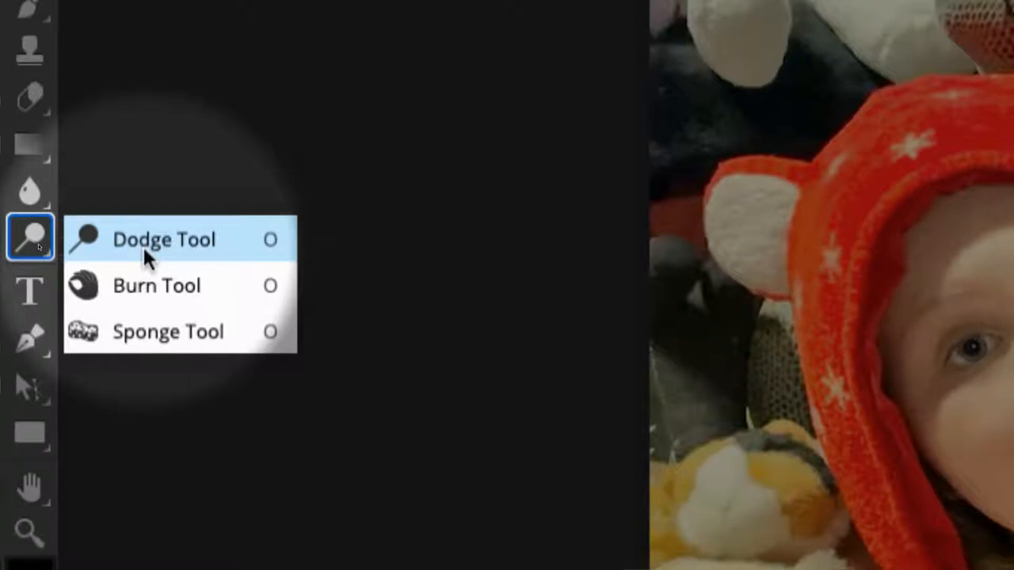
left_click(168, 286)
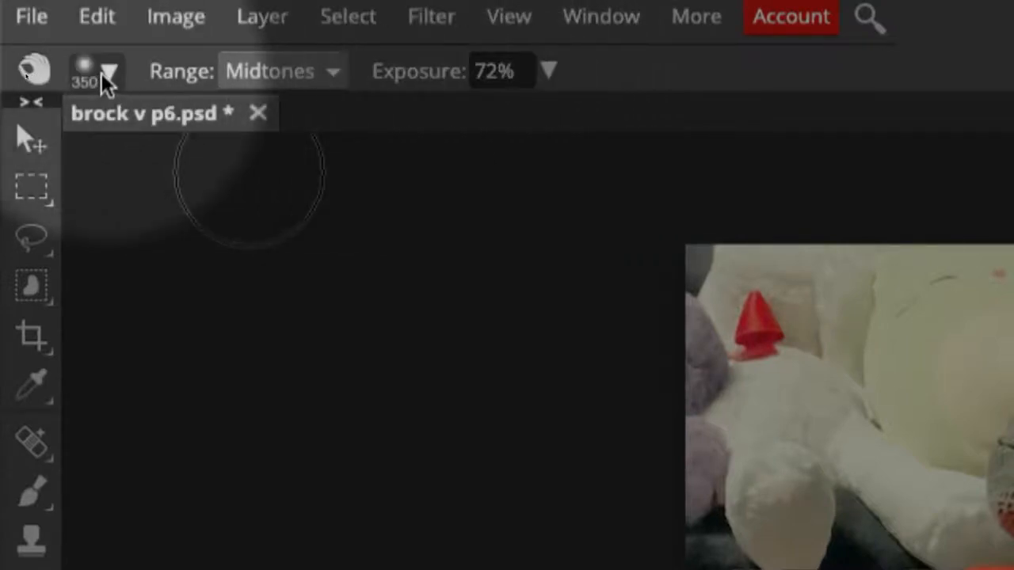
- Set the burn brush to 379 px size and 100% hardness
left_click(103, 76)
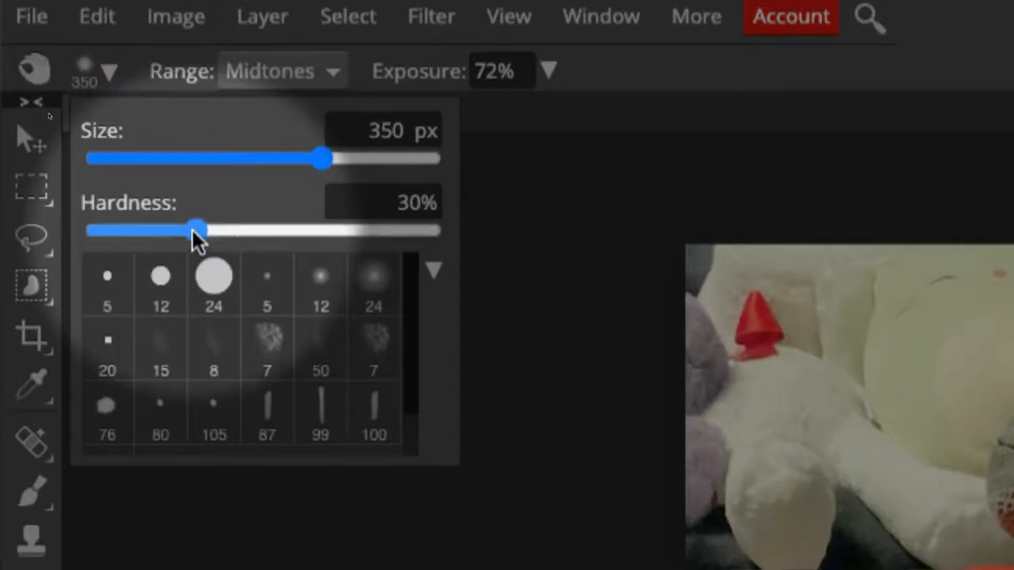
left_click_drag(197, 231, 282, 232)
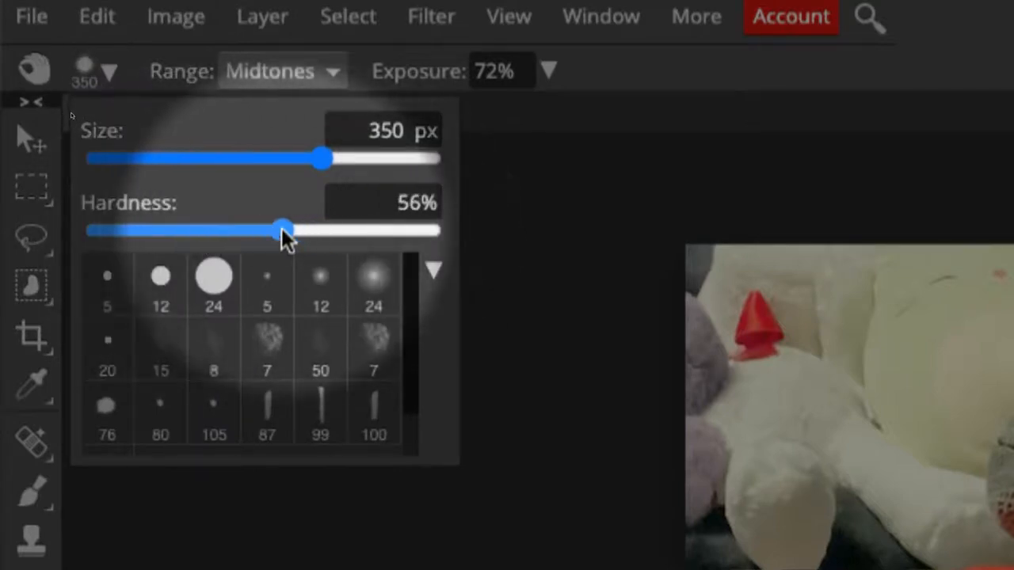
left_click_drag(323, 160, 333, 161)
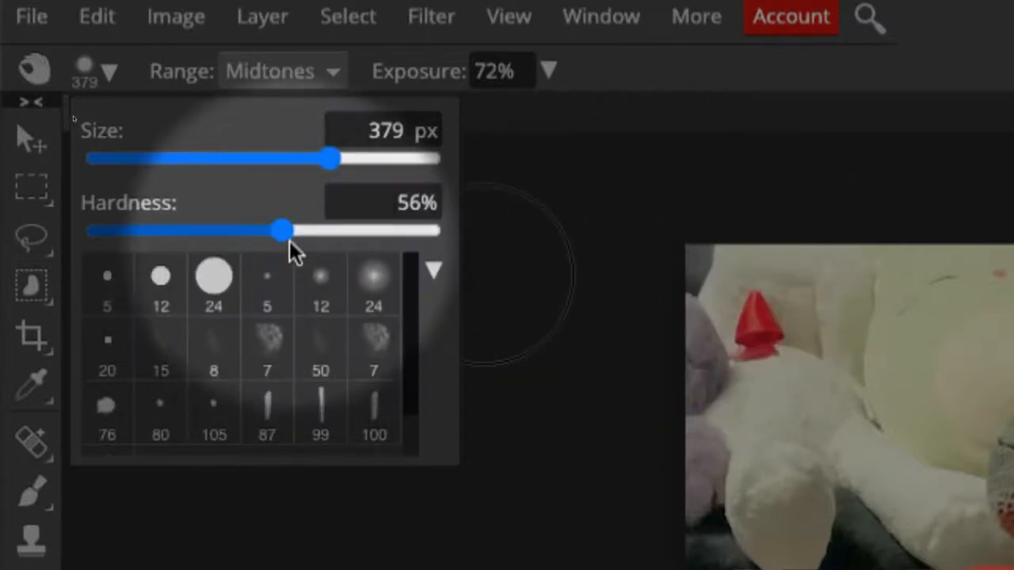
left_click_drag(286, 232, 545, 260)
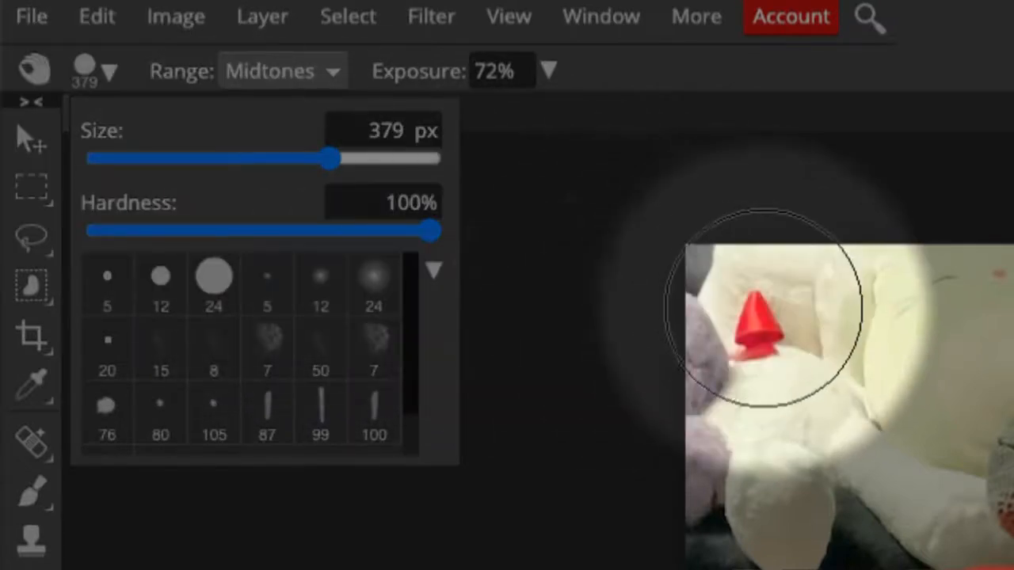
- Test a burn stroke on the white plush near the red cone, then undo it
left_click(812, 360)
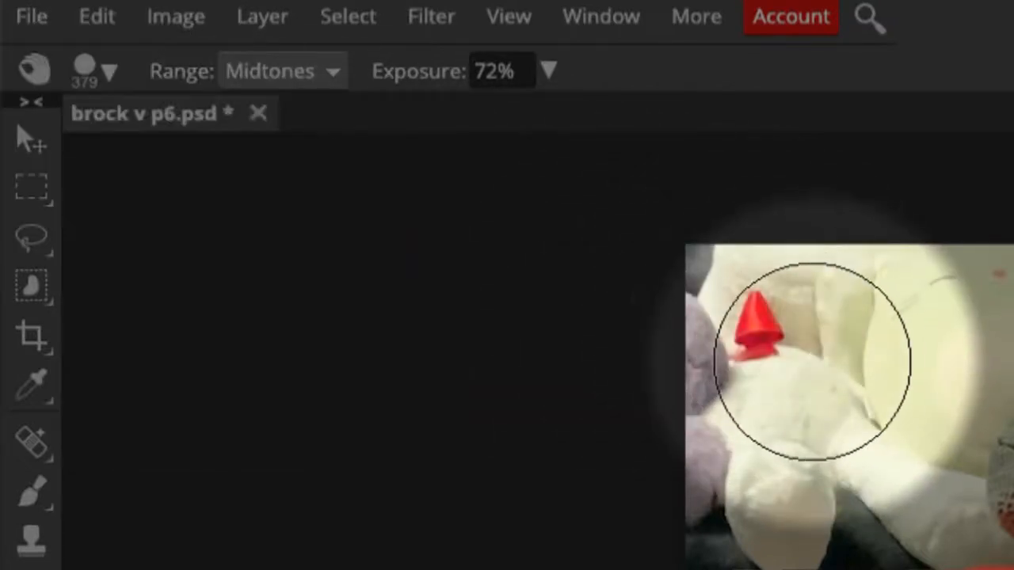
left_click_drag(811, 360, 812, 361)
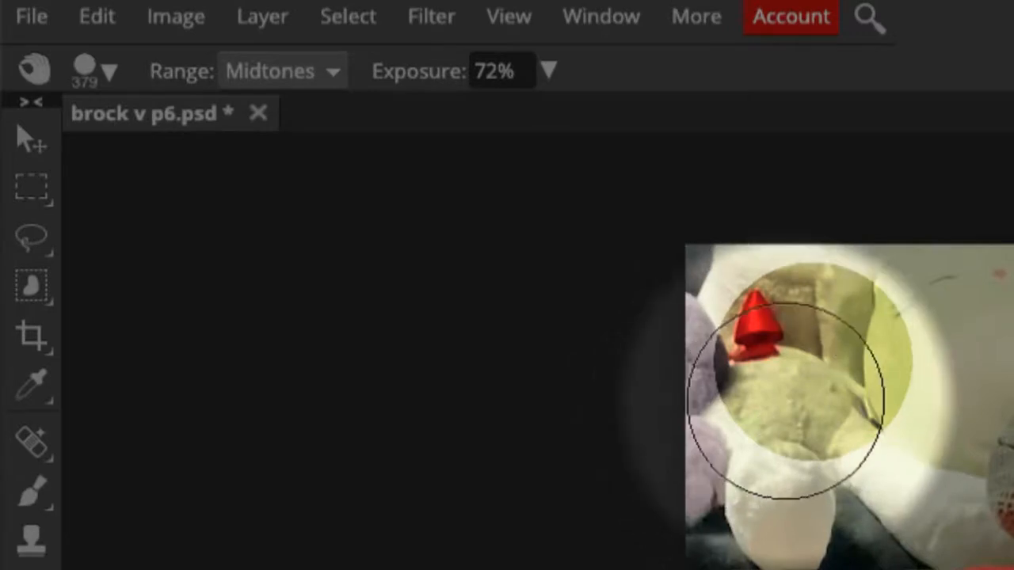
key("ctrl+z")
key("ctrl+z")
key("ctrl+z")
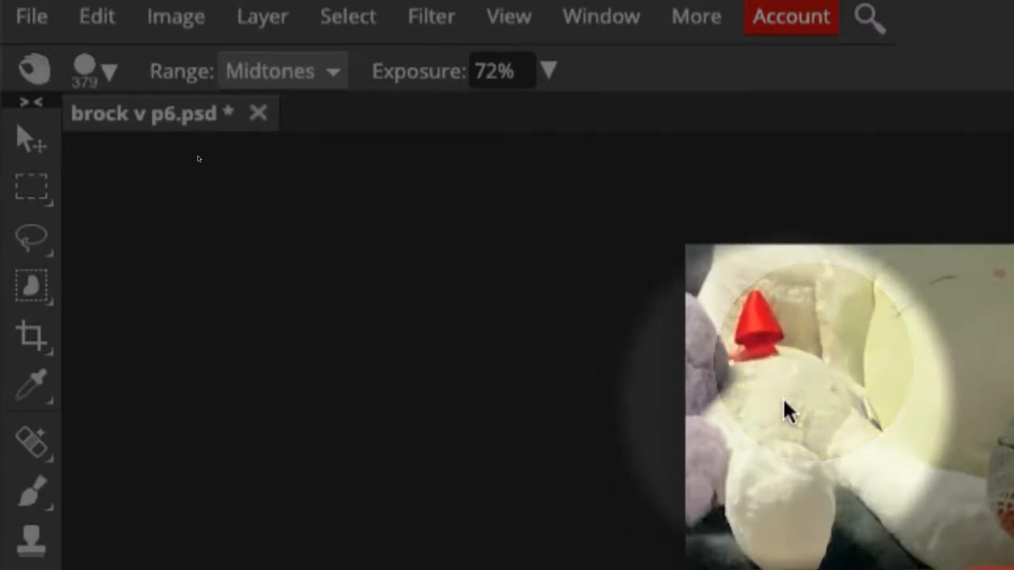
- Soften the brush hardness to 31% and dab test burns on the white plush
left_click(110, 78)
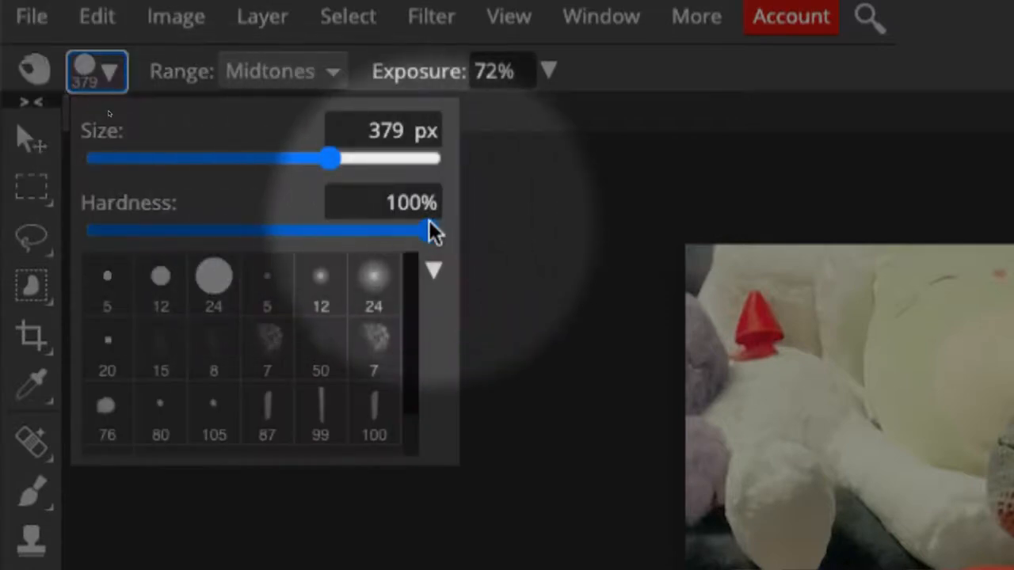
left_click_drag(430, 230, 197, 230)
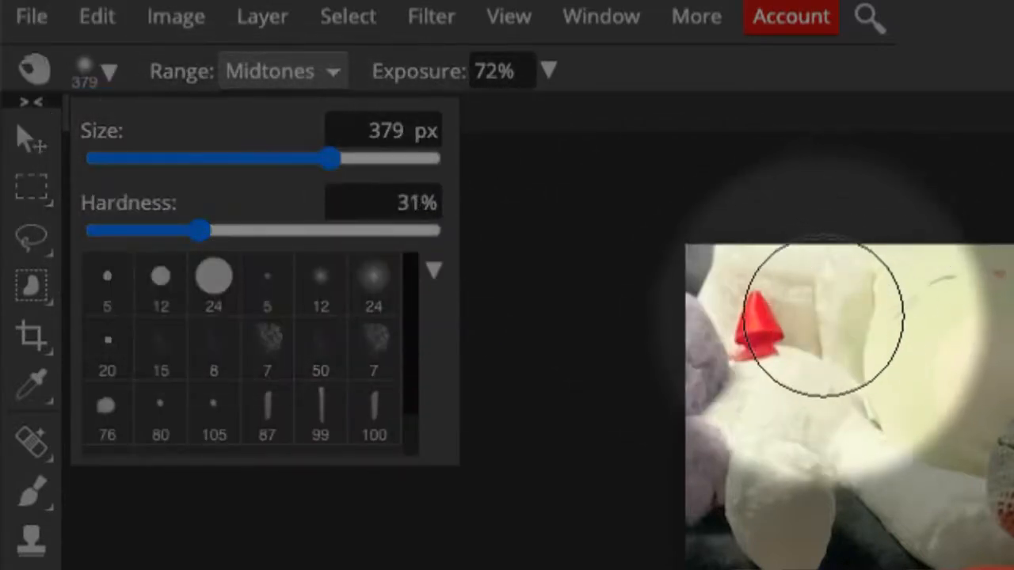
left_click(816, 326)
left_click(817, 326)
left_click(817, 326)
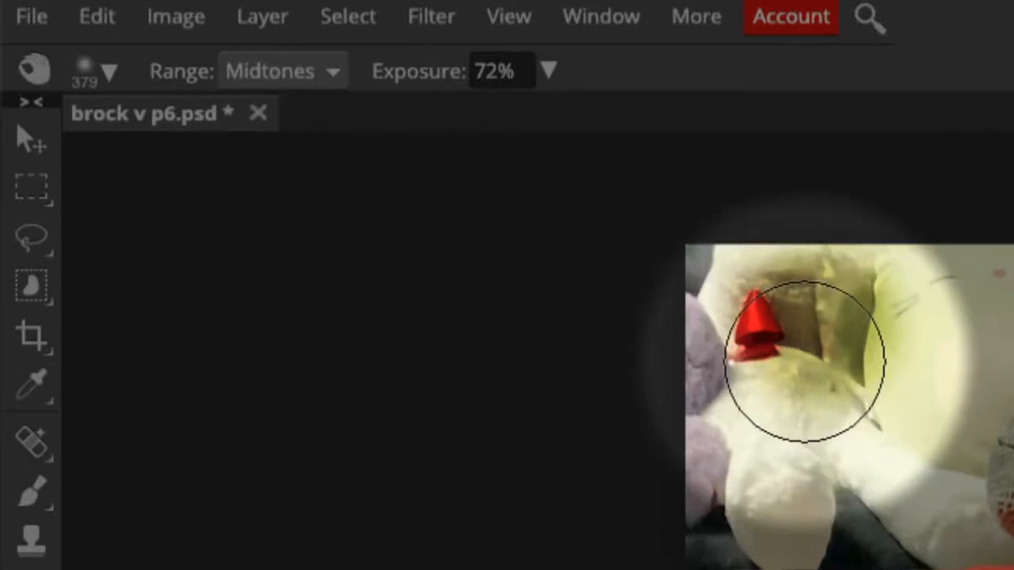
- Undo the trial burn dabs and lower burn exposure to 40%
key("ctrl+z")
key("ctrl+z")
key("ctrl+z")
key("ctrl+z")
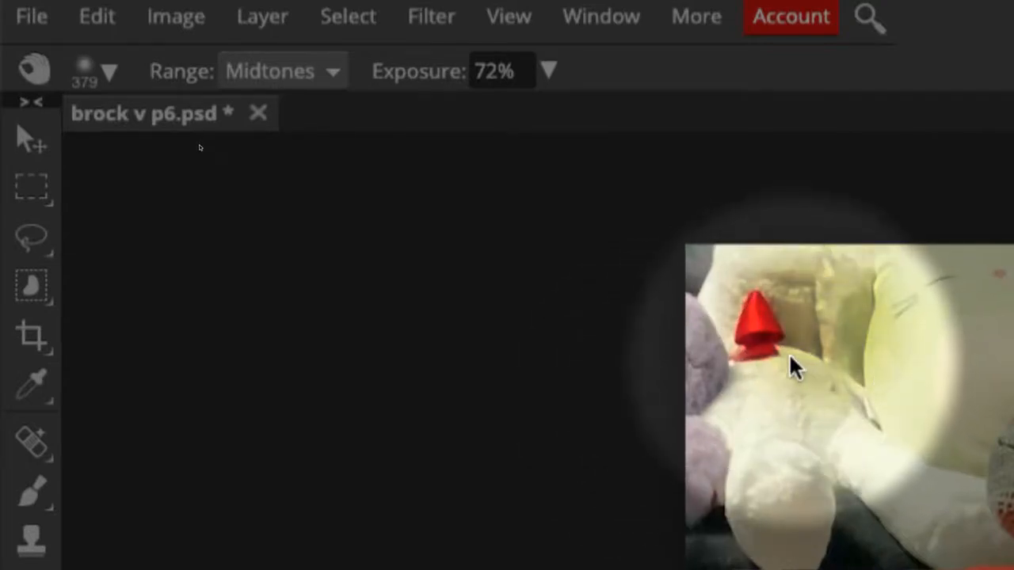
key("ctrl+z")
key("ctrl+z")
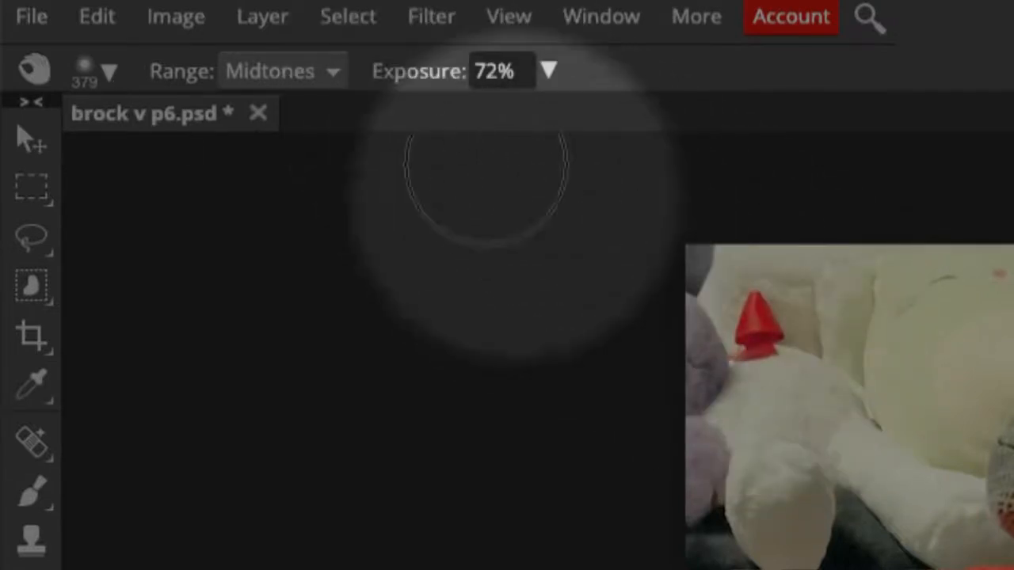
left_click_drag(414, 71, 357, 84)
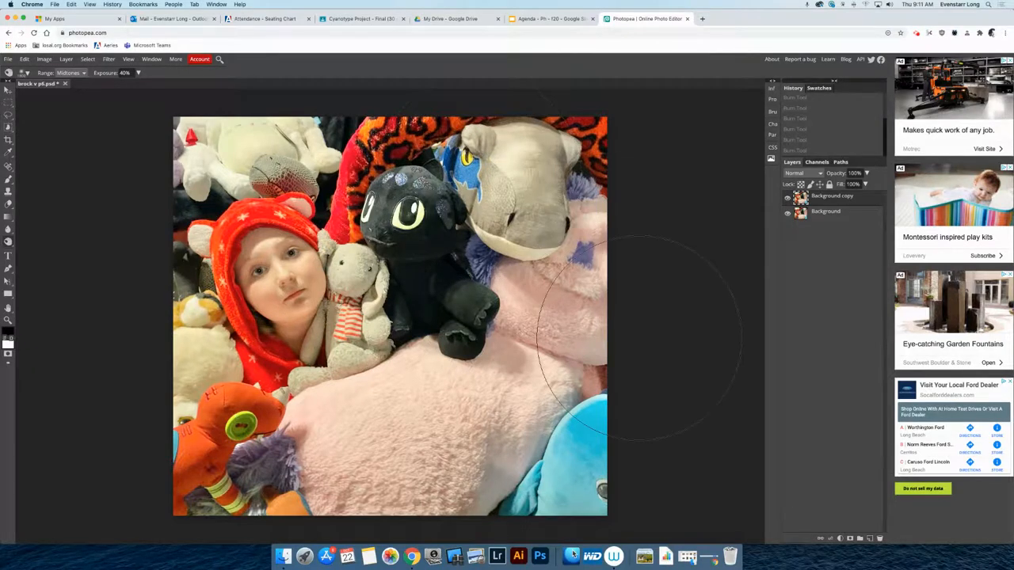
- Burn the right pink plush, dragon head, upper-left white plush, left edge and lower-left orange toy
mouse_move(659, 337)
left_mouse_down()
mouse_move(567, 293)
mouse_move(574, 380)
left_mouse_up()
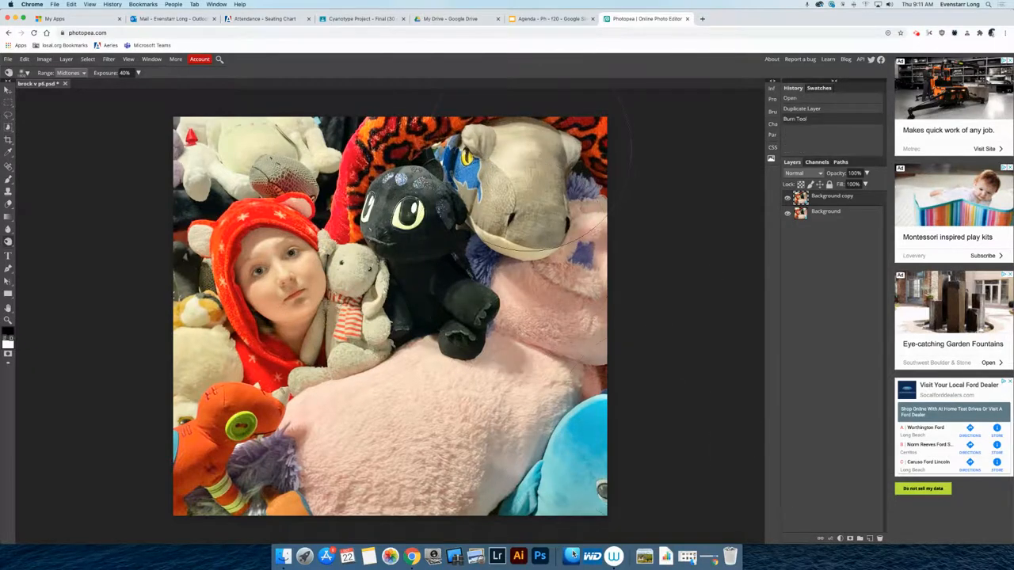
mouse_move(533, 150)
left_mouse_down()
mouse_move(659, 417)
mouse_move(653, 445)
left_mouse_up()
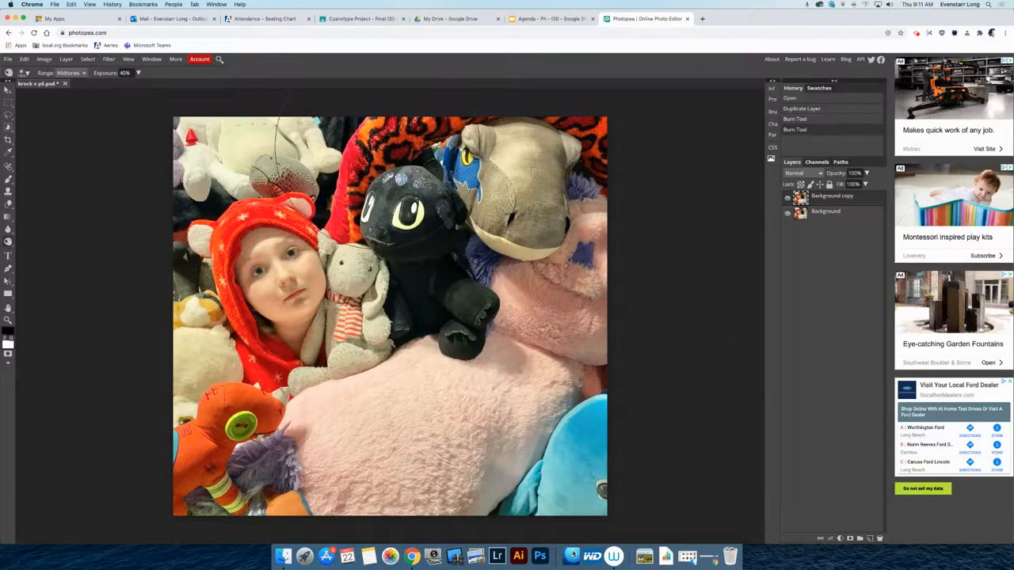
mouse_move(348, 113)
left_mouse_down()
mouse_move(230, 123)
mouse_move(119, 154)
mouse_move(109, 180)
left_mouse_up()
mouse_move(262, 190)
left_mouse_down()
mouse_move(174, 198)
mouse_move(126, 237)
left_mouse_up()
mouse_move(93, 298)
left_mouse_down()
mouse_move(138, 389)
mouse_move(150, 366)
left_mouse_up()
mouse_move(218, 475)
left_mouse_down()
mouse_move(253, 451)
mouse_move(331, 450)
left_mouse_up()
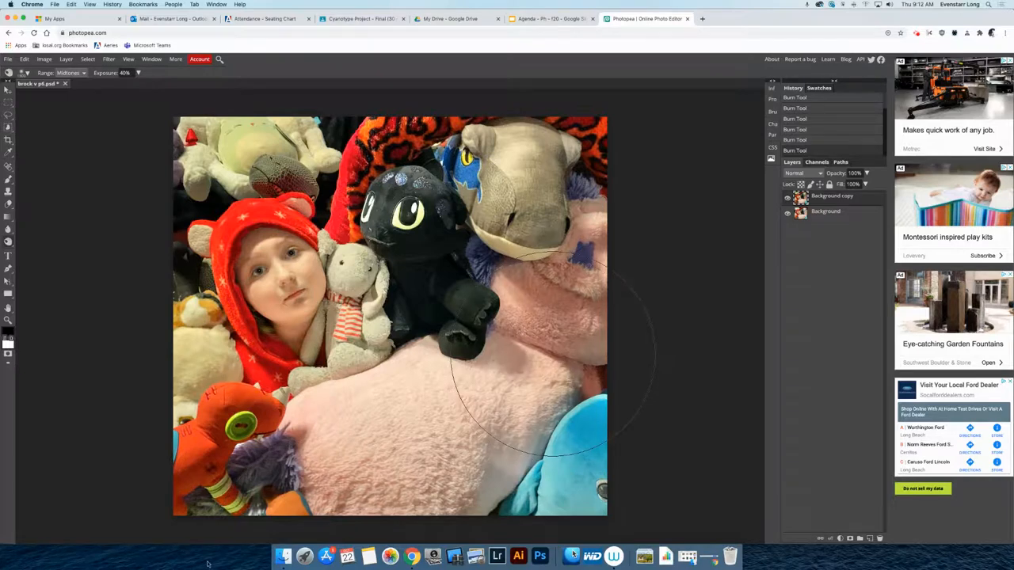
- Burn the pink plush along the bottom, the black plush, and the right pink and blue plush
left_click_drag(317, 443, 549, 460)
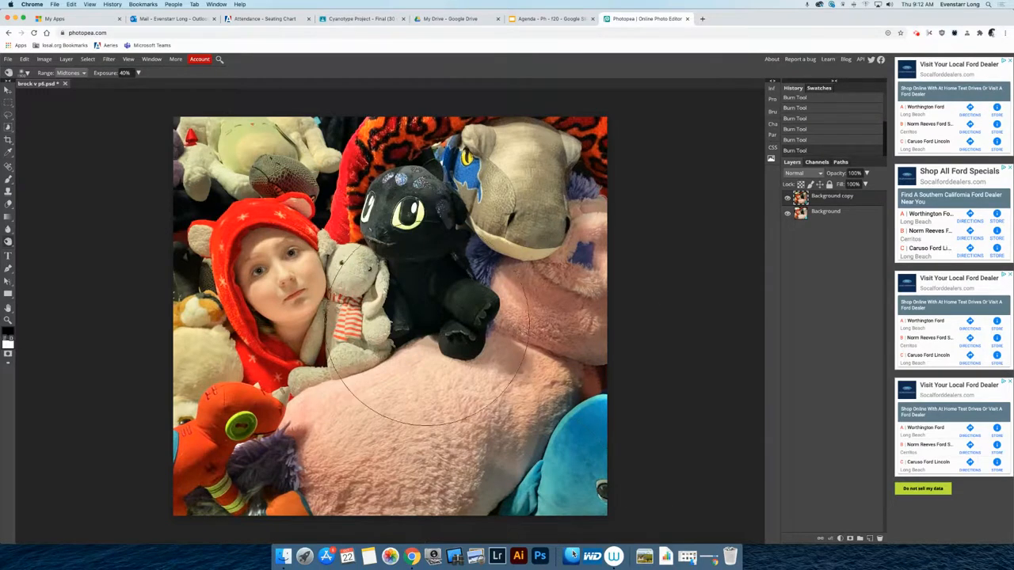
left_click(418, 482)
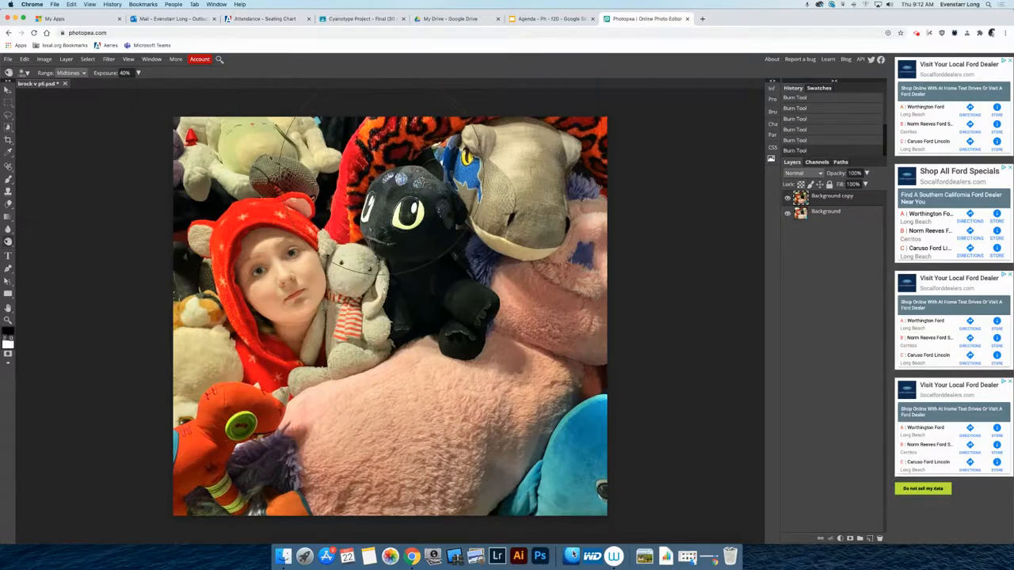
left_click(419, 237)
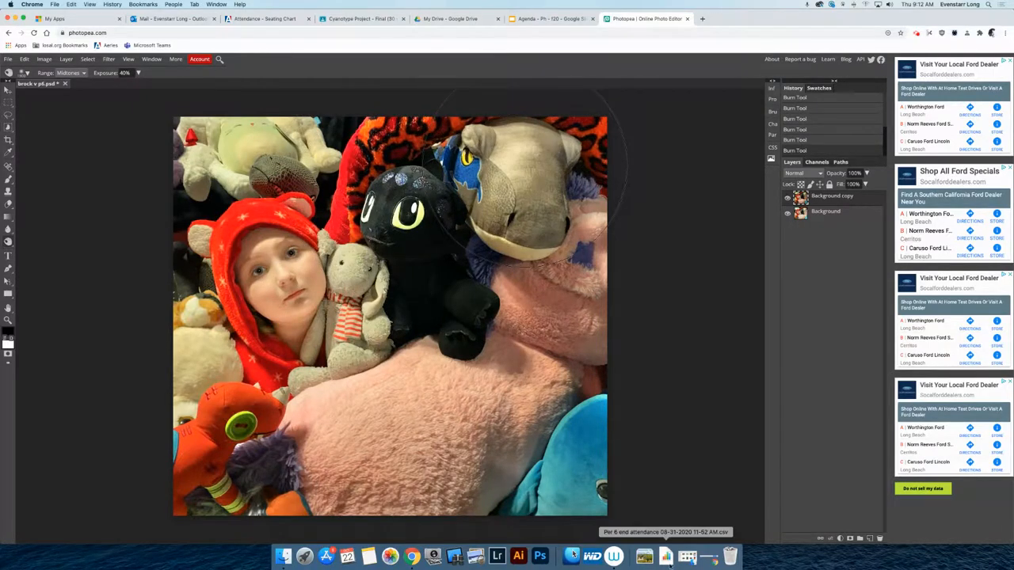
left_click_drag(592, 427, 572, 261)
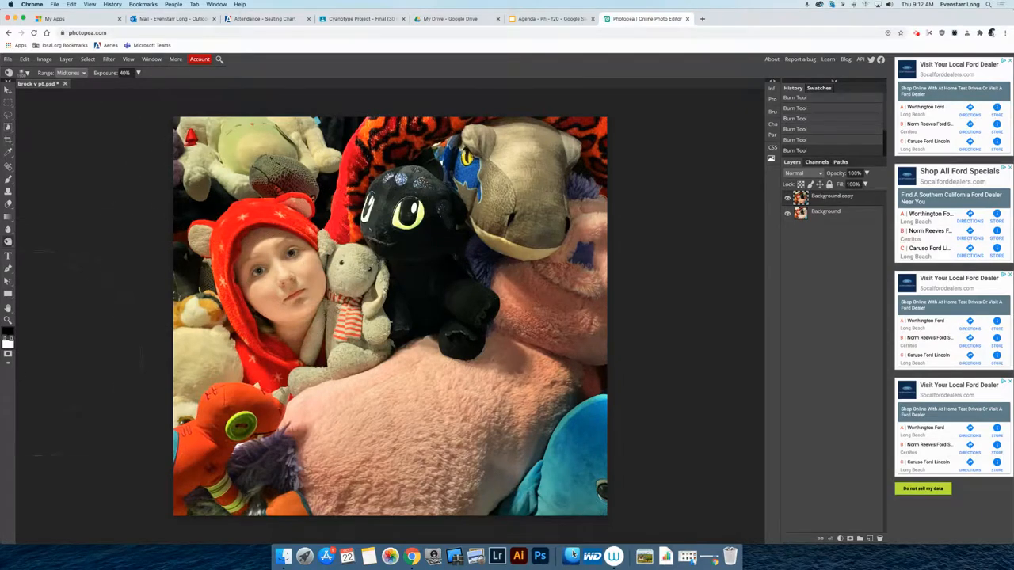
- Switch to the Dodge Tool, enlarge the brush, and brighten the girl's face
right_click(8, 242)
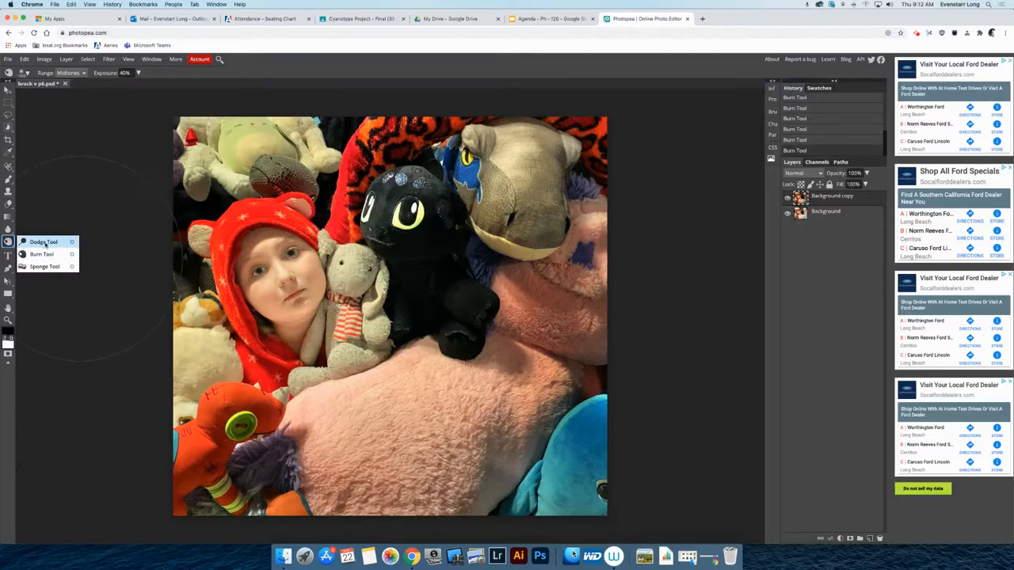
left_click(33, 243)
key("bracketright")
key("bracketright")
key("bracketright")
key("bracketright")
key("bracketright")
key("bracketright")
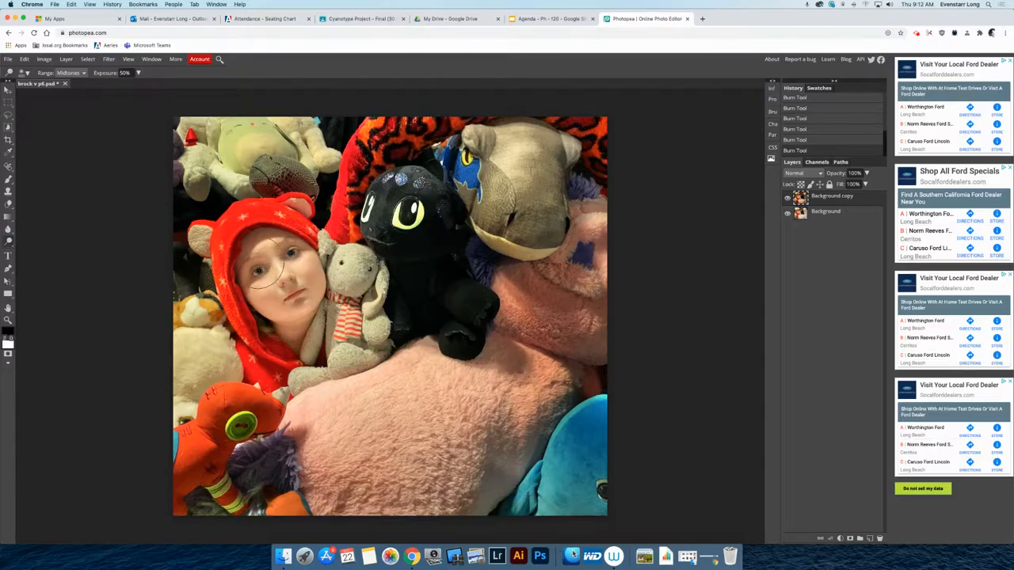
mouse_move(288, 282)
left_mouse_down()
mouse_move(285, 297)
mouse_move(305, 309)
mouse_move(289, 261)
mouse_move(289, 279)
mouse_move(279, 273)
left_mouse_up()
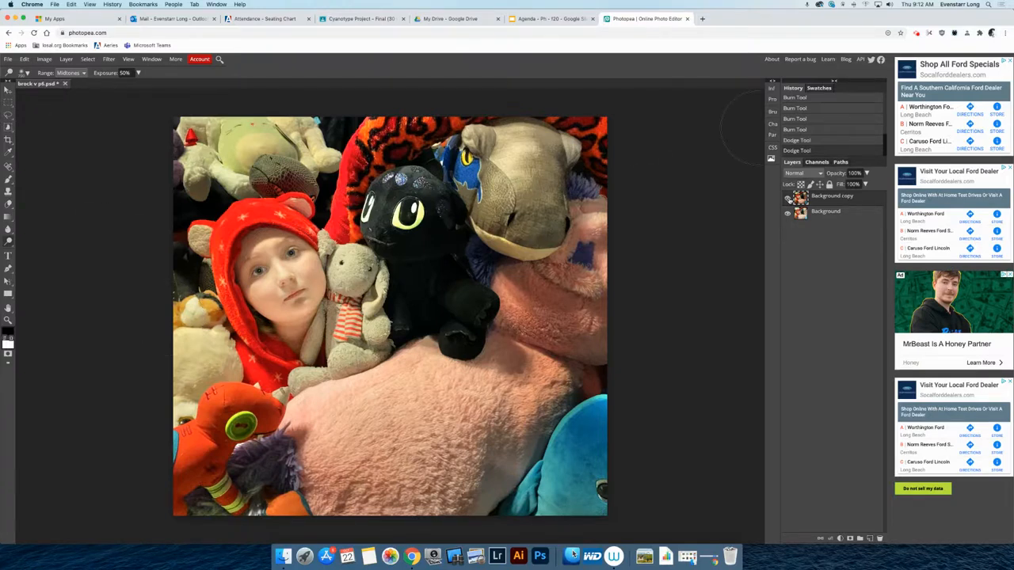
- Toggle the Background copy layer's visibility twice to compare before and after, leaving it visible
left_click(788, 198)
left_click(788, 198)
left_click(788, 198)
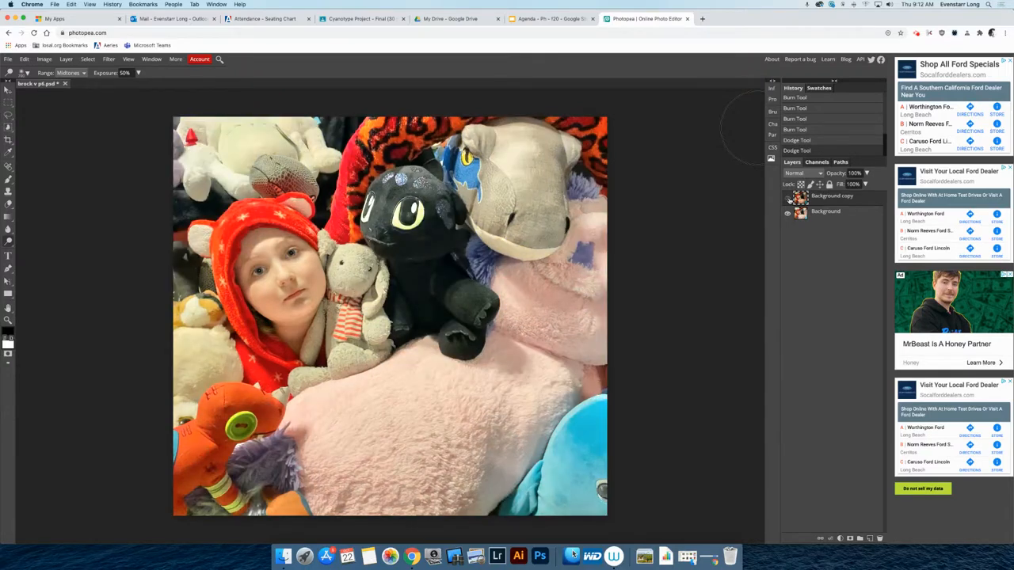
left_click(788, 198)
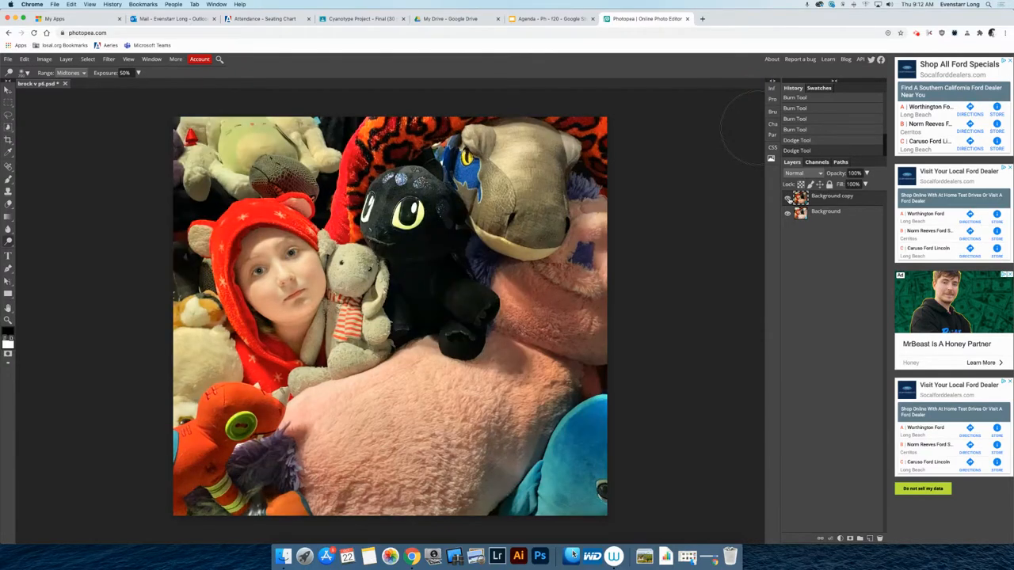